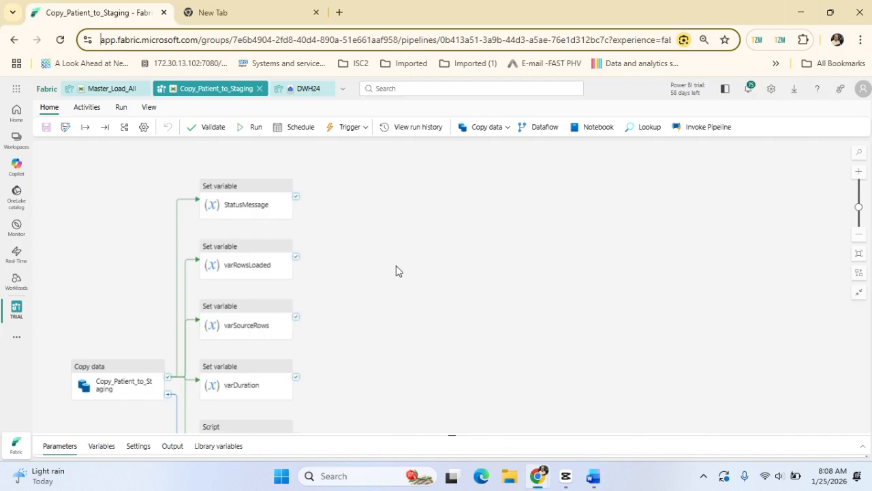
# - Load app.fabric.microsoft.com in the empty browser tab and open the TRIAL workspace
pyautogui.click(220, 11)
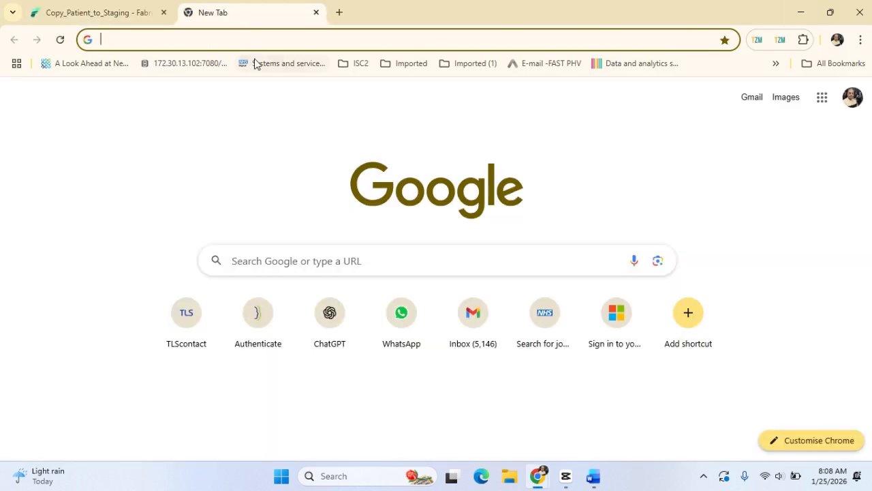
pyautogui.click(279, 36)
pyautogui.write('a')
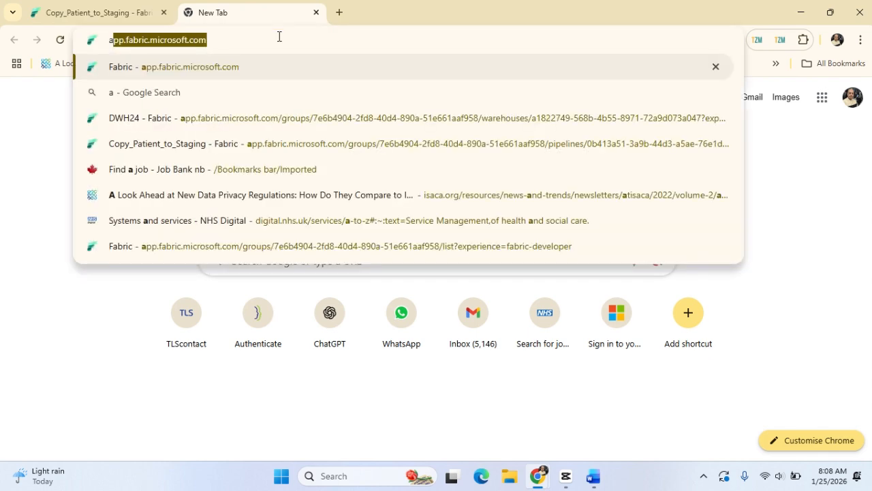
pyautogui.write('i')
pyautogui.press('BackSpace')
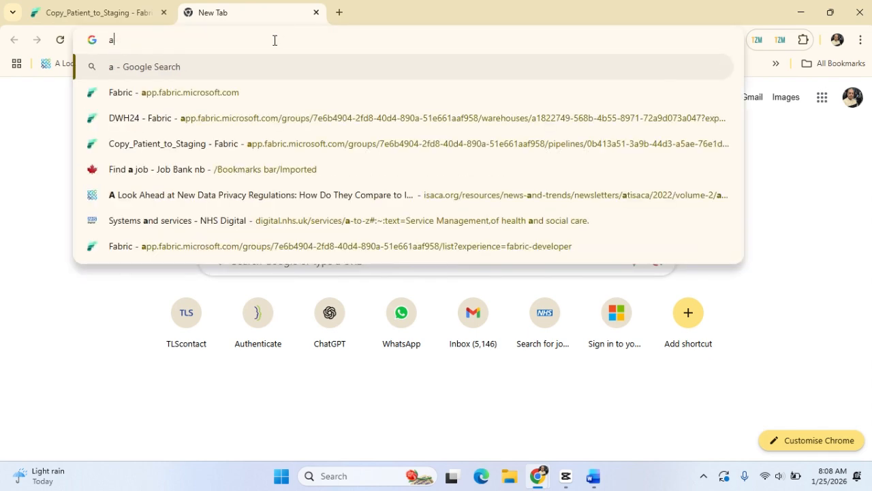
pyautogui.click(182, 95)
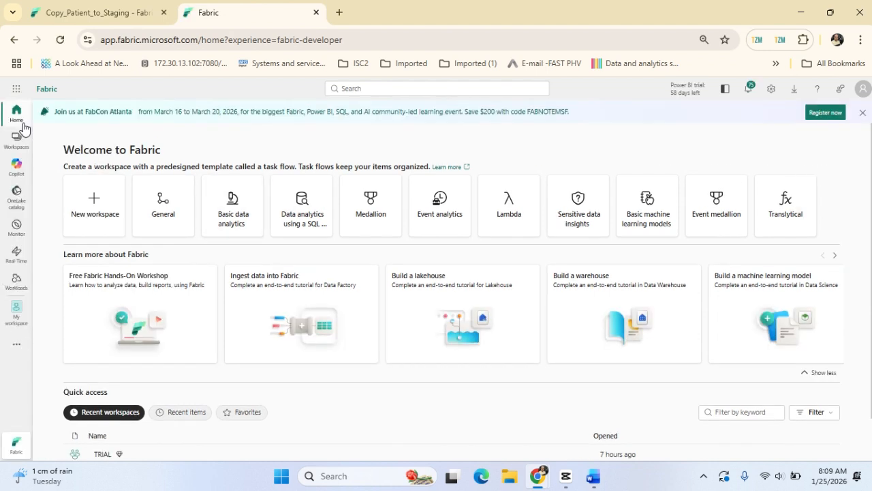
pyautogui.click(21, 143)
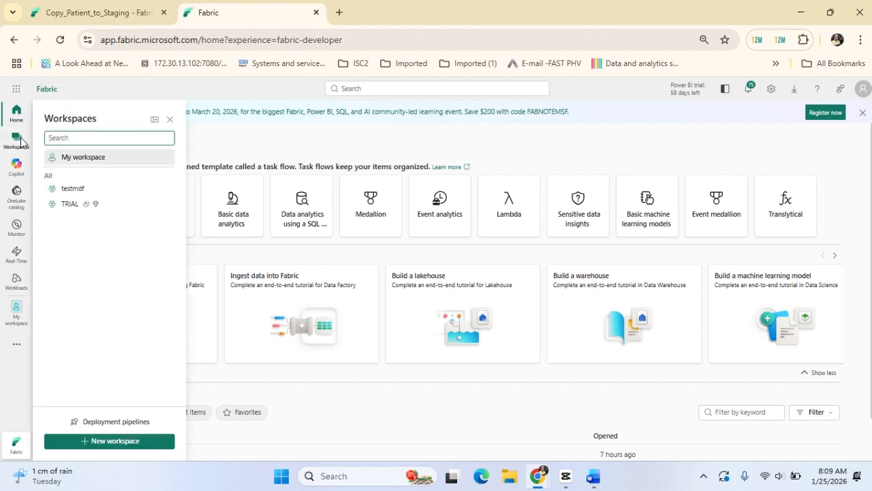
pyautogui.click(74, 207)
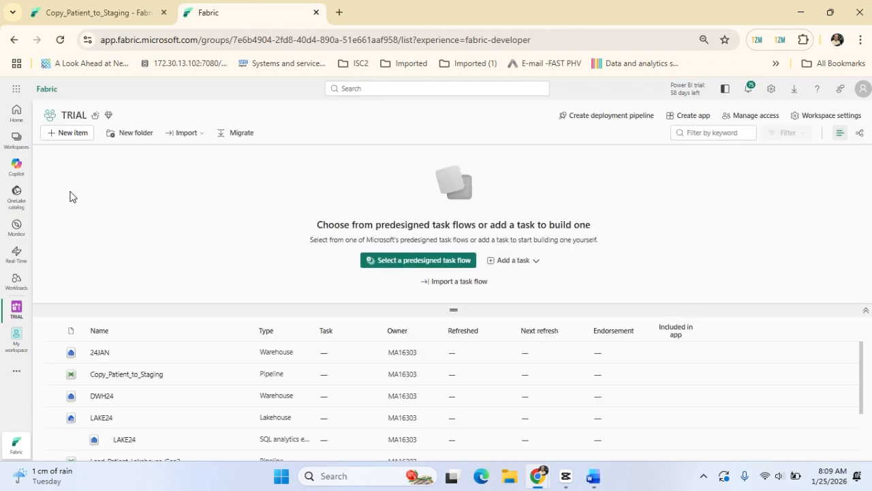
# - Create a new Pipeline item named pipeline2 in the TRIAL workspace
pyautogui.click(75, 133)
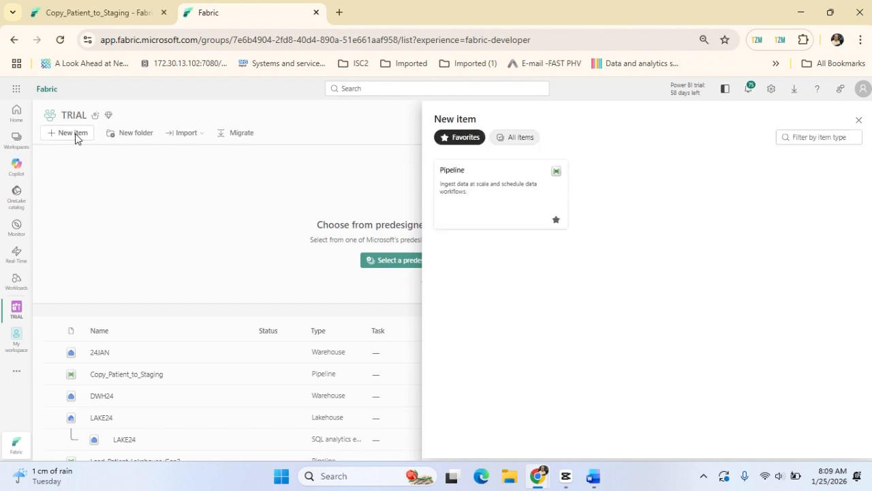
pyautogui.click(522, 142)
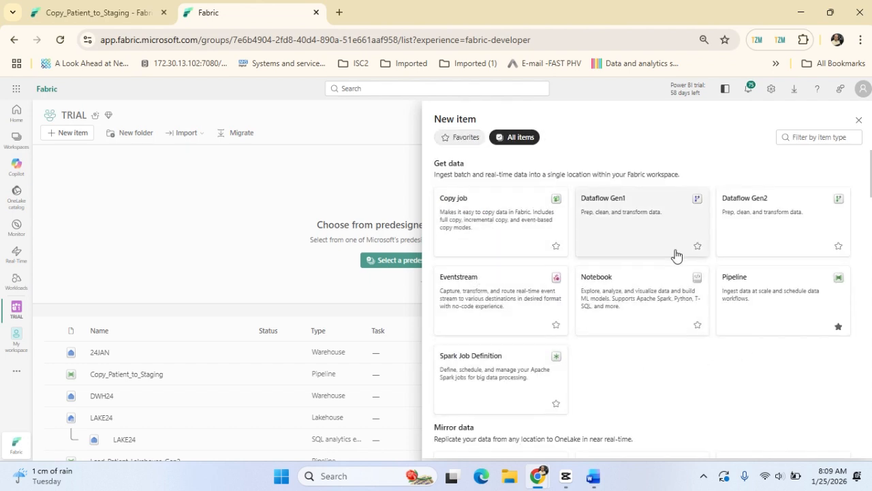
pyautogui.click(746, 311)
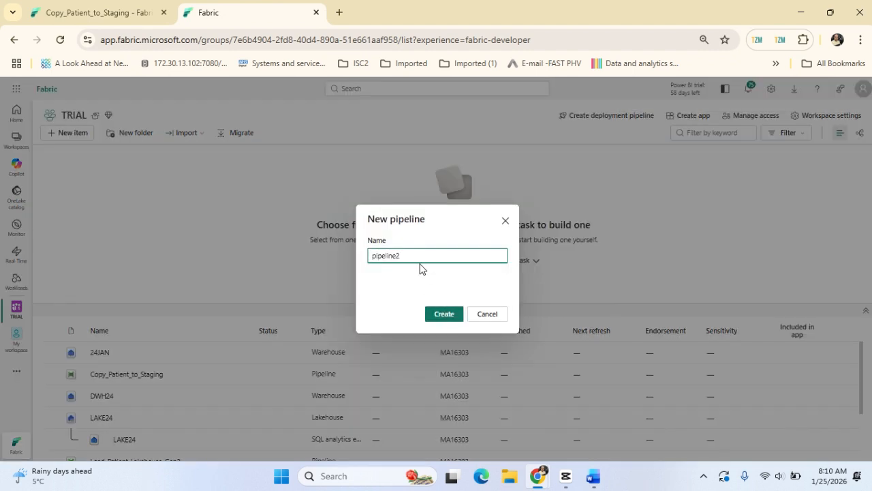
pyautogui.click(452, 313)
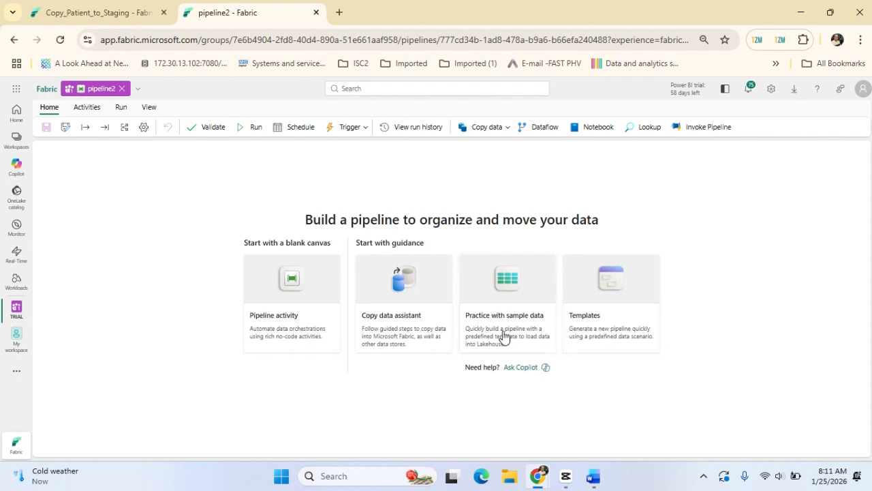
# - Add a Copy data activity to the blank pipeline and move it toward the upper middle of the canvas
pyautogui.click(296, 295)
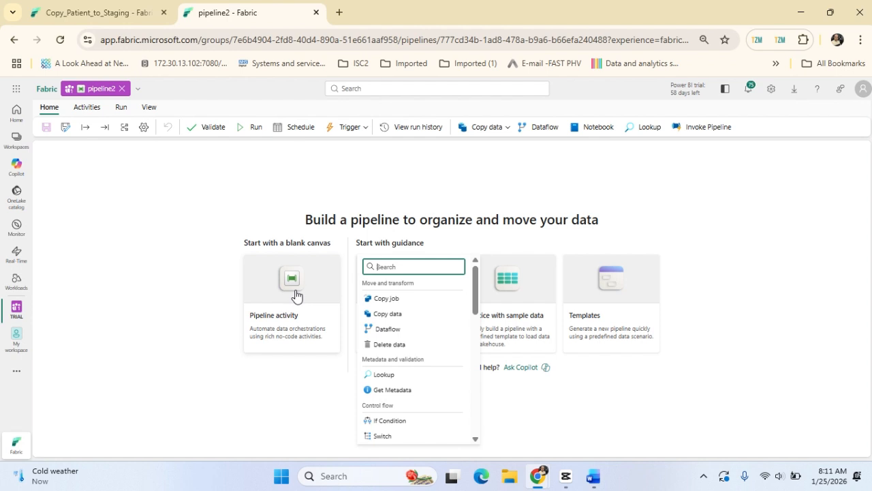
pyautogui.click(404, 315)
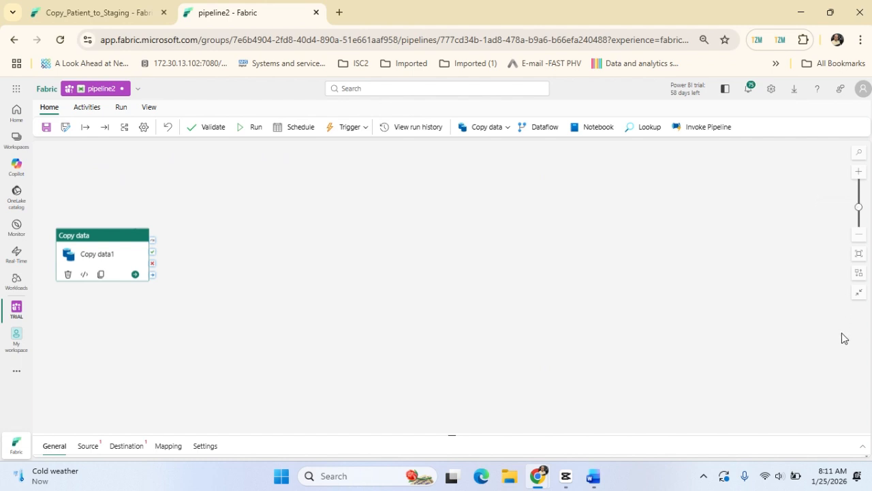
pyautogui.moveTo(115, 234); pyautogui.dragTo(279, 193)
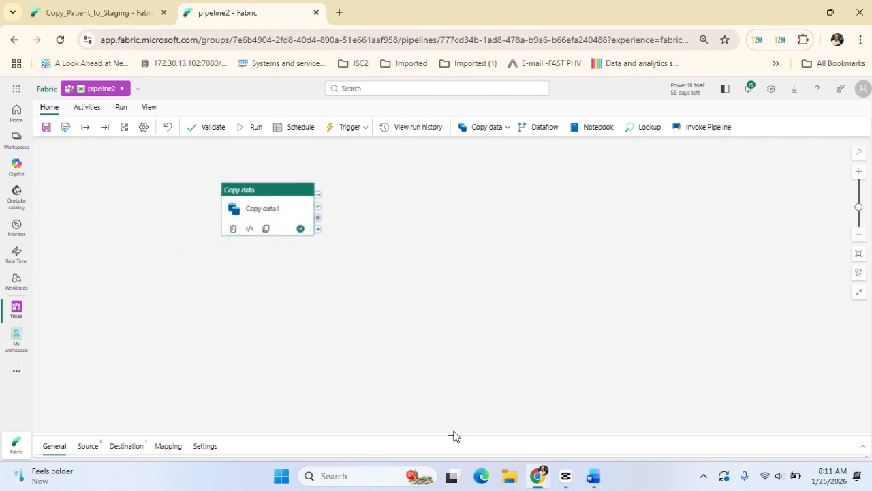
# - Rename the Copy data activity as "copy actvitiy 1" and copy that same text into its description
pyautogui.moveTo(452, 434); pyautogui.dragTo(469, 280)
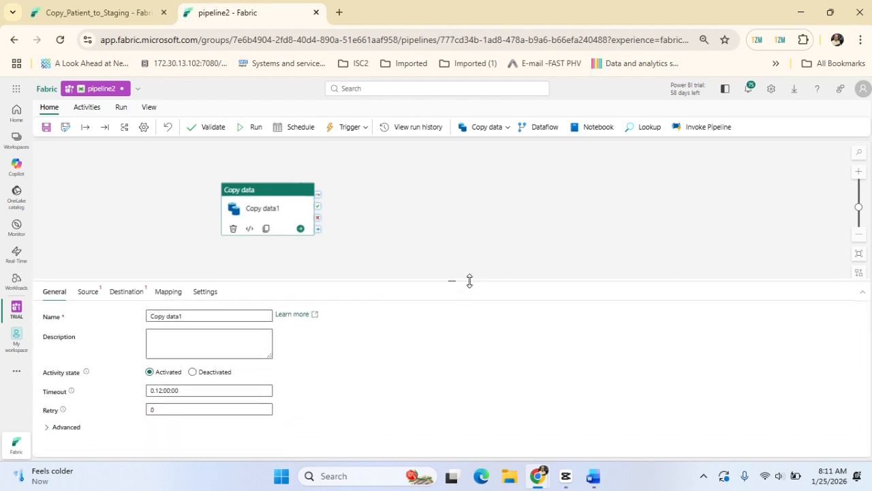
pyautogui.moveTo(197, 315); pyautogui.dragTo(146, 318)
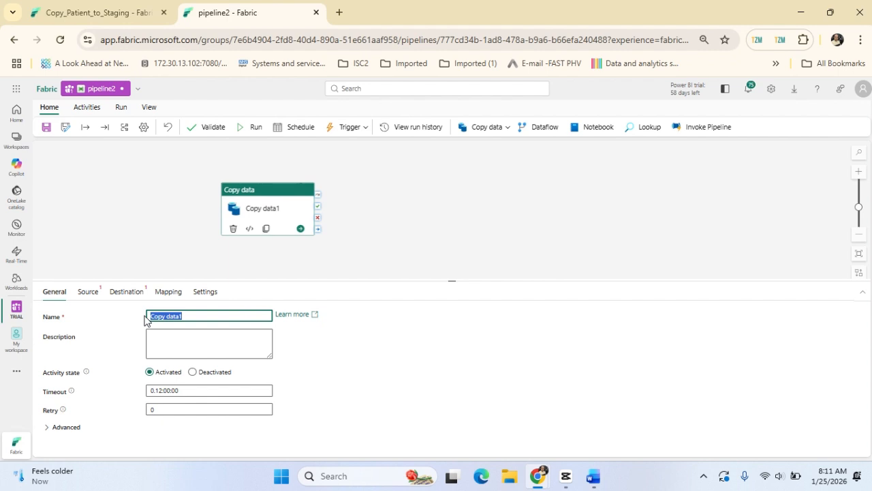
pyautogui.write('copy actvitiy 1')
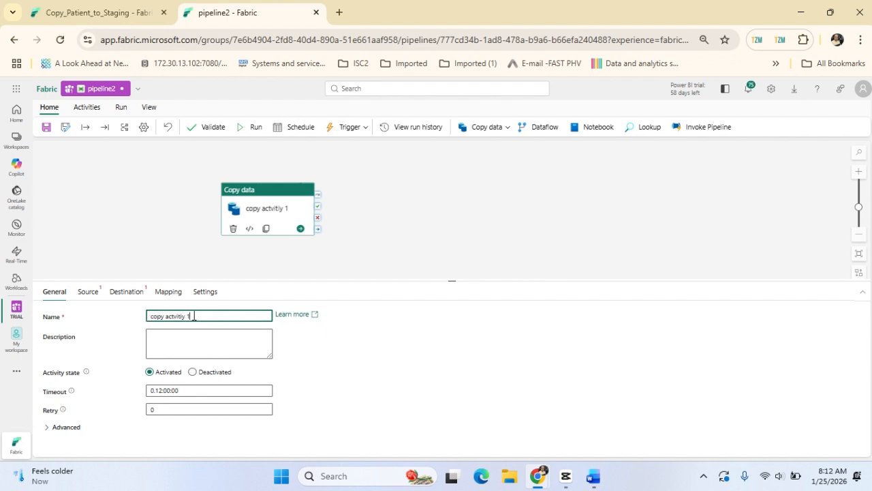
pyautogui.moveTo(193, 315); pyautogui.dragTo(86, 315)
pyautogui.hotkey('ctrl', 'c')
pyautogui.click(166, 341)
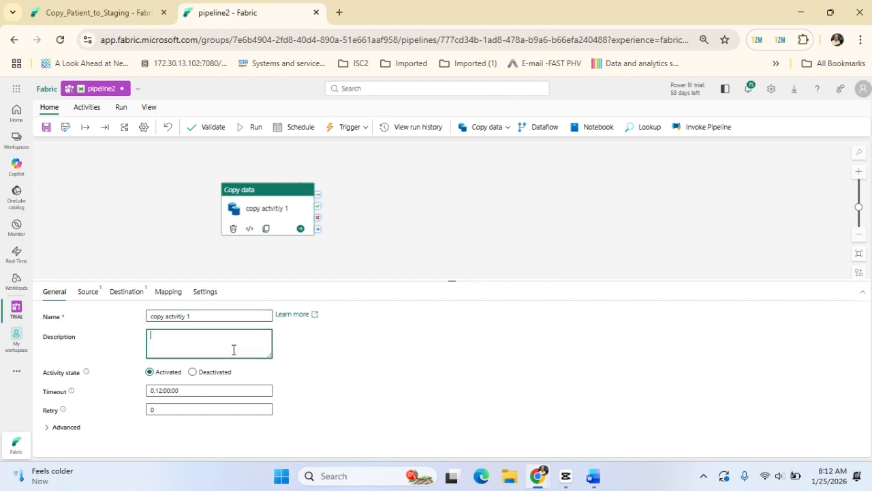
pyautogui.hotkey('ctrl', 'v')
# - Examine the copy activity's retry setting and its advanced general options
pyautogui.doubleClick(167, 409)
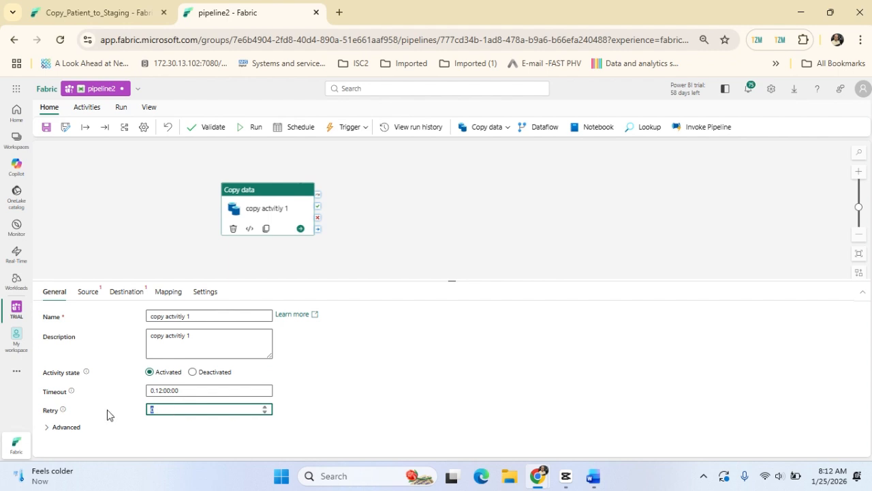
pyautogui.click(53, 427)
pyautogui.scroll(-1, 352, 401)
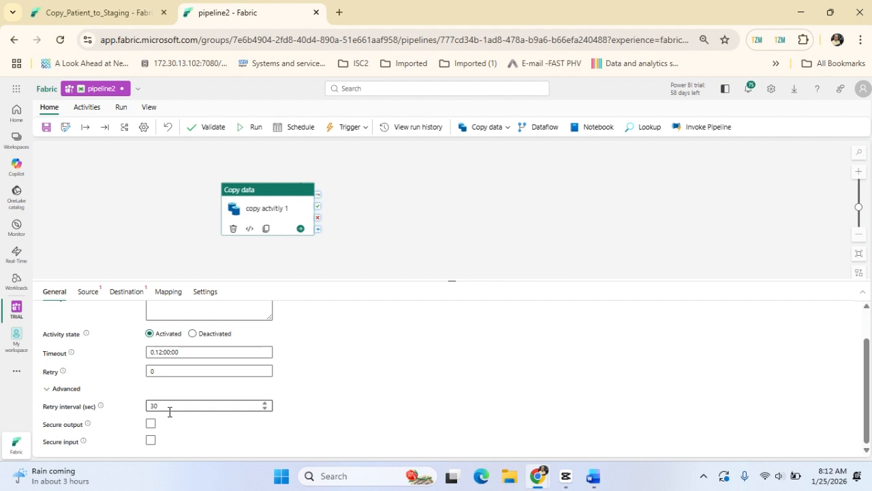
# - Set the copy activity's source connection to the LAKE24 lakehouse from the OneLake catalog
pyautogui.click(87, 293)
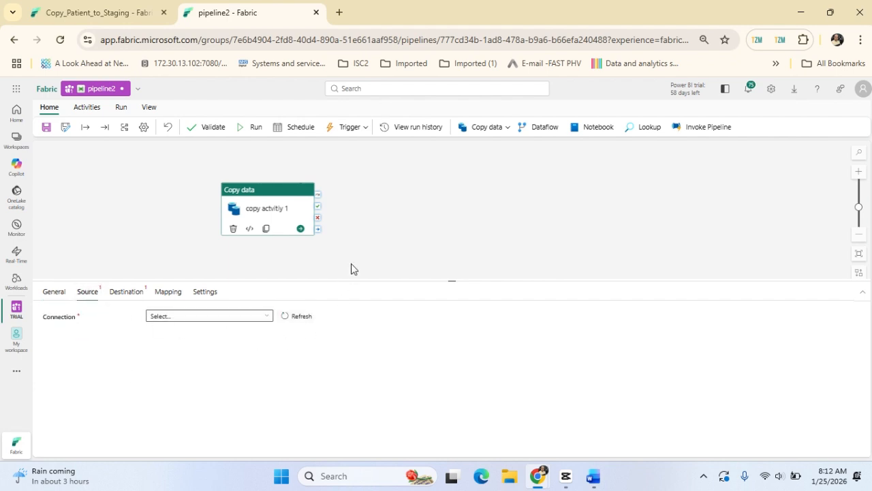
pyautogui.click(270, 319)
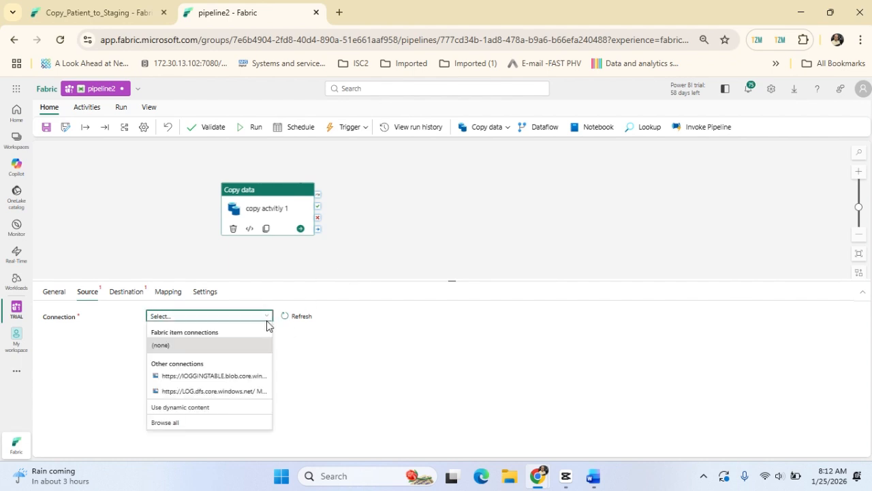
pyautogui.click(181, 426)
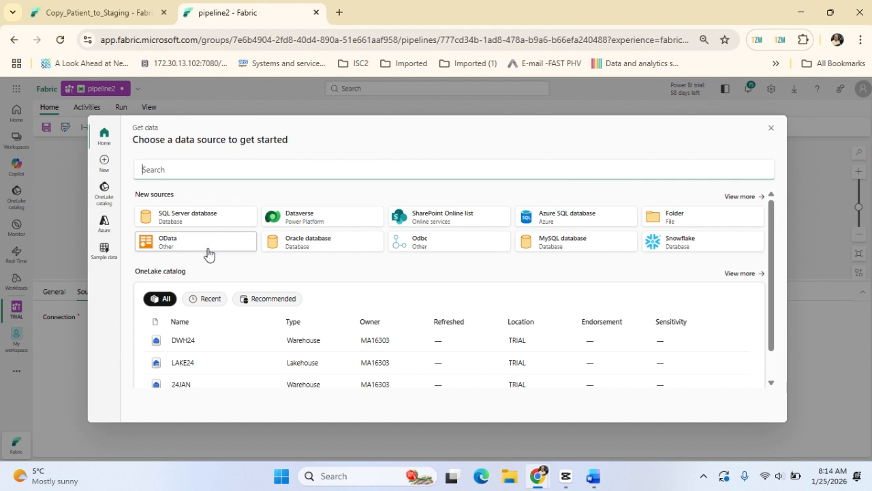
pyautogui.click(189, 370)
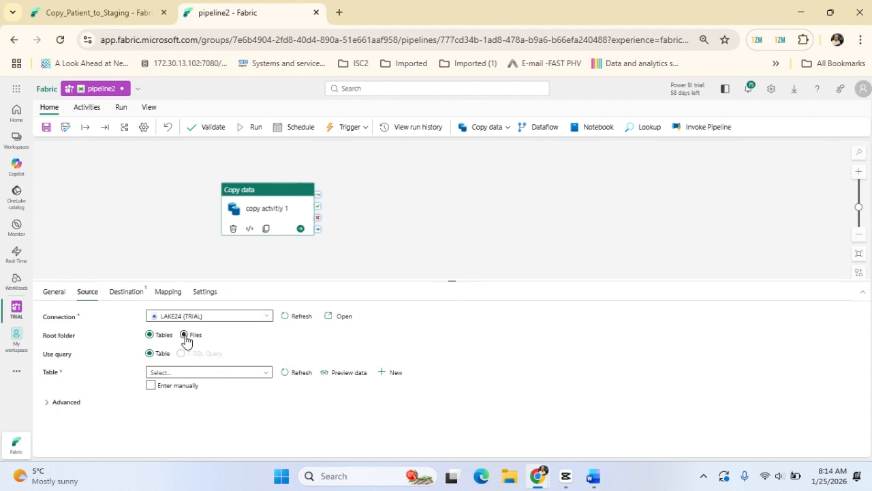
# - Set the source root folder to Files and choose patient_data_100_rows.csv as the source file
pyautogui.click(184, 335)
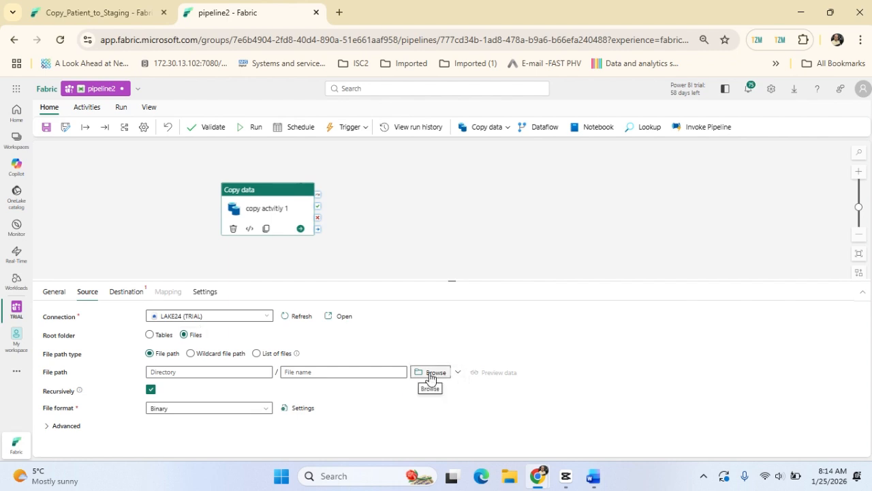
pyautogui.click(430, 375)
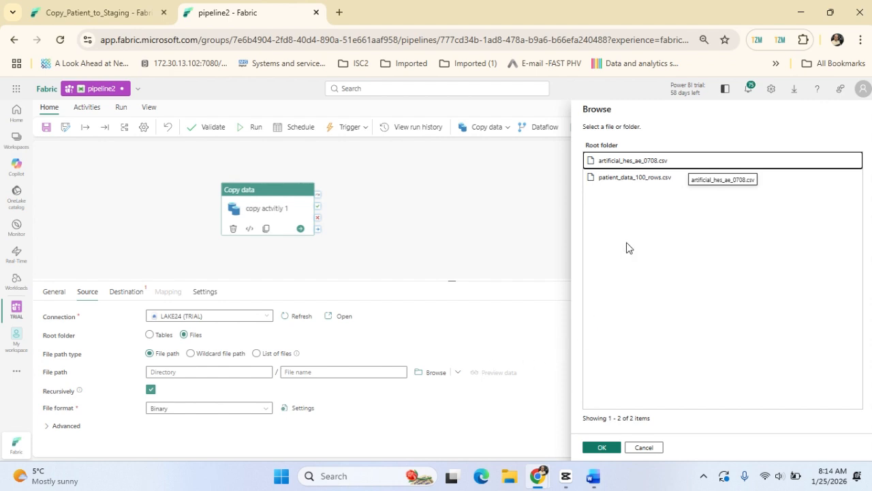
pyautogui.click(622, 179)
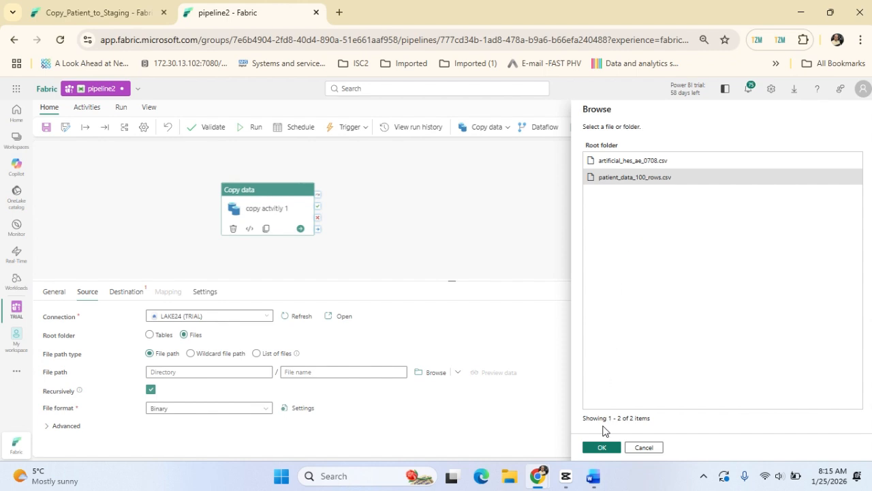
pyautogui.click(598, 448)
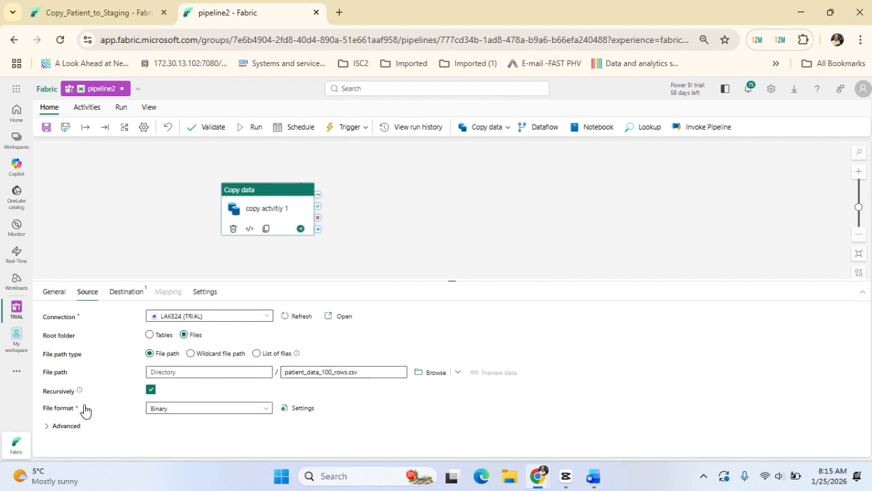
# - Set the source file format to DelimitedText, and preview the source data before closing the preview
pyautogui.click(264, 409)
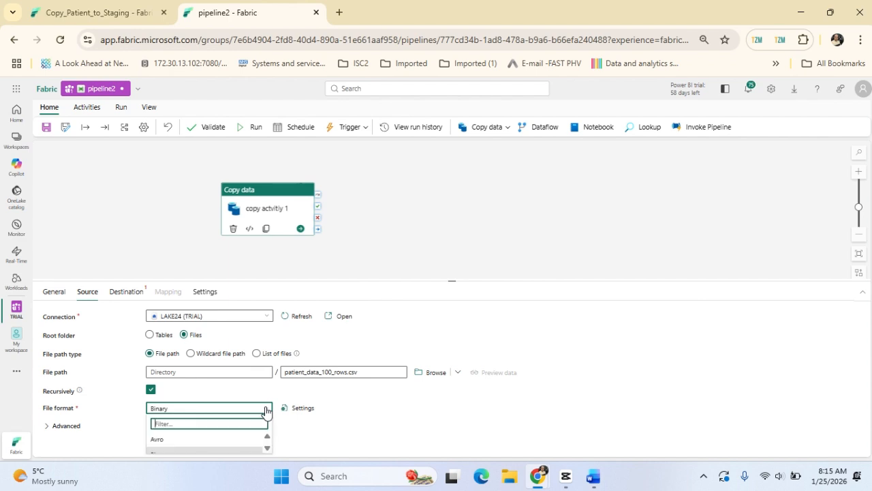
pyautogui.click(267, 448)
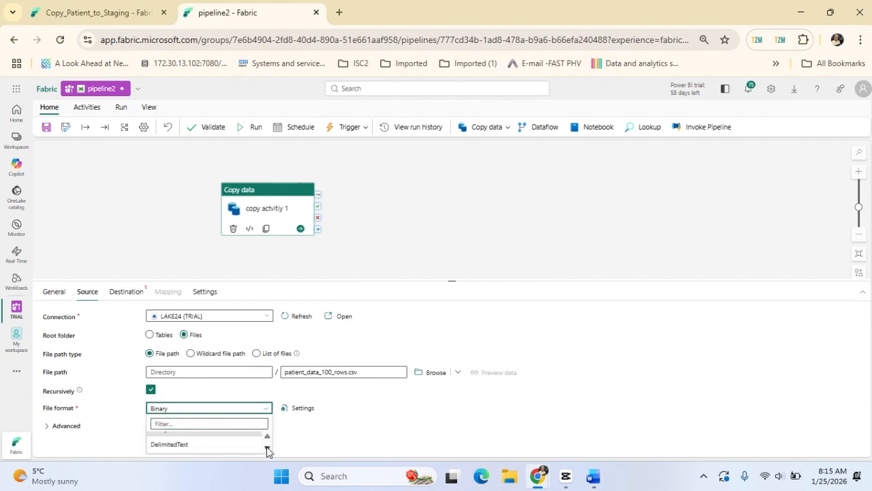
pyautogui.click(187, 448)
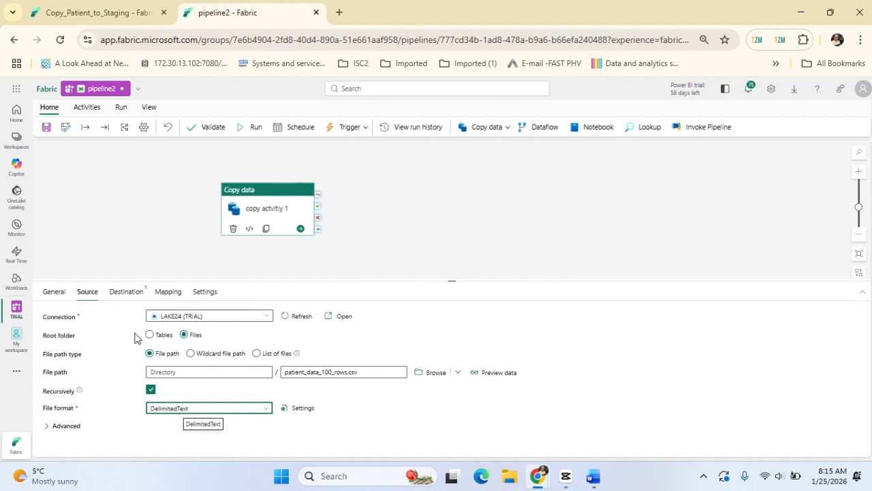
pyautogui.click(495, 375)
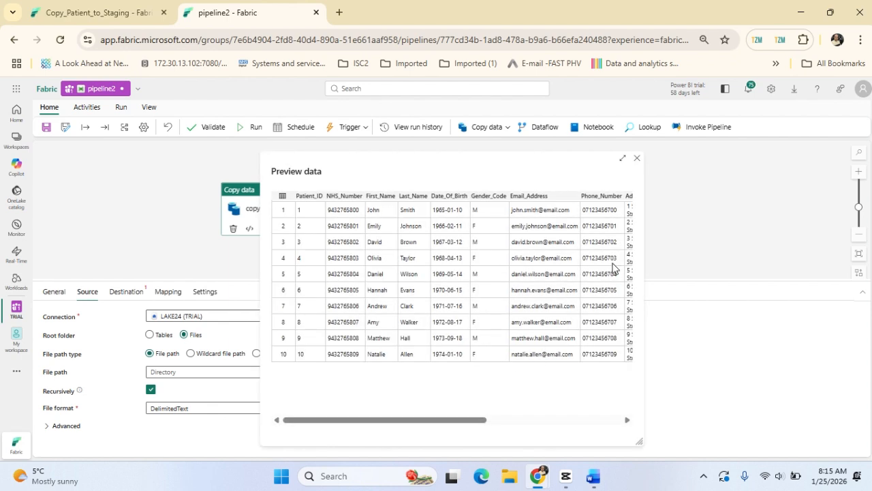
pyautogui.click(637, 158)
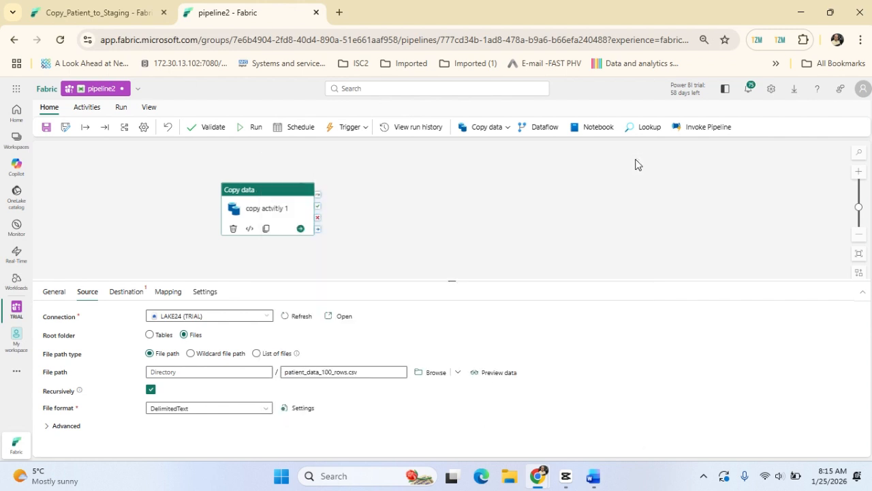
# - Set the copy activity's destination connection to the LAKE24 lakehouse from the OneLake catalog
pyautogui.click(136, 293)
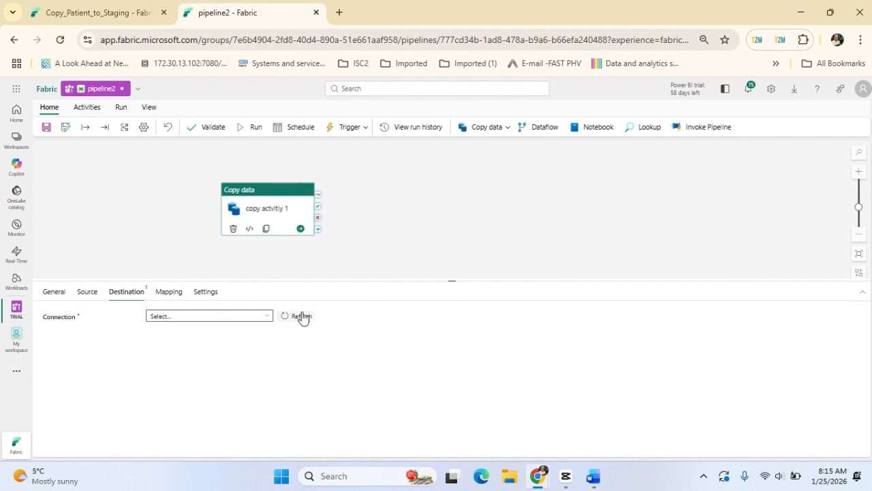
pyautogui.click(266, 322)
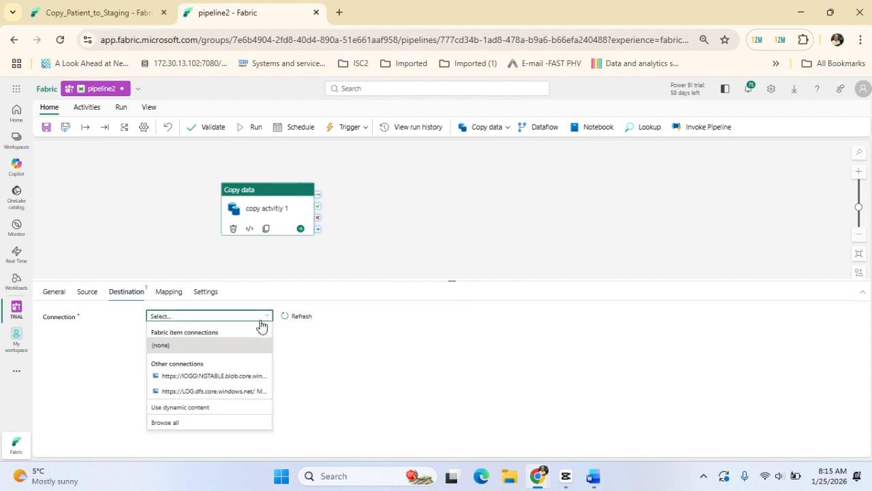
pyautogui.click(208, 423)
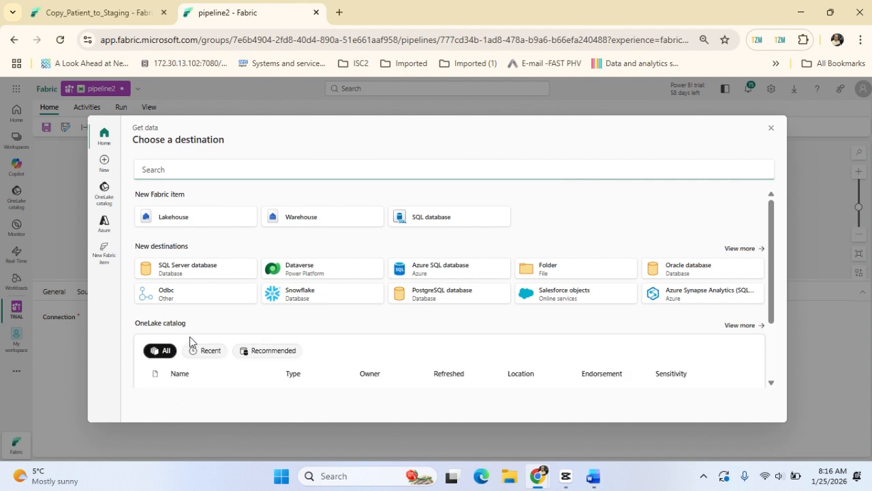
pyautogui.scroll(-2, 302, 379)
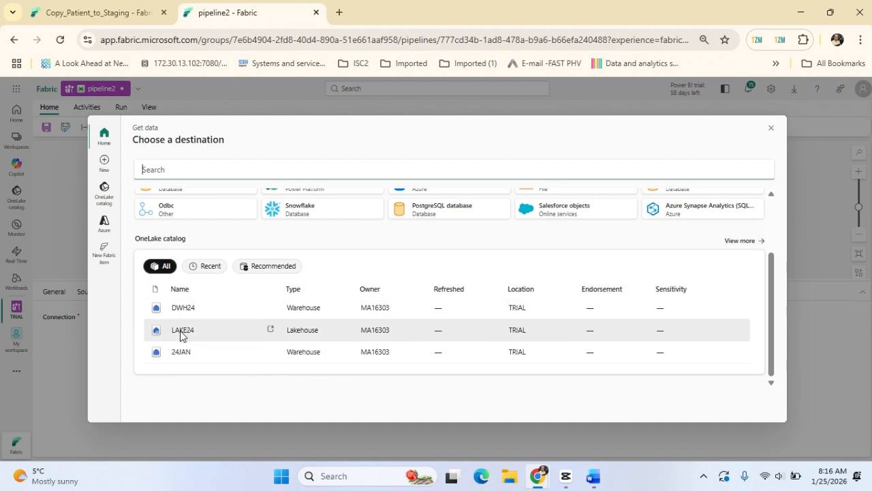
pyautogui.click(180, 334)
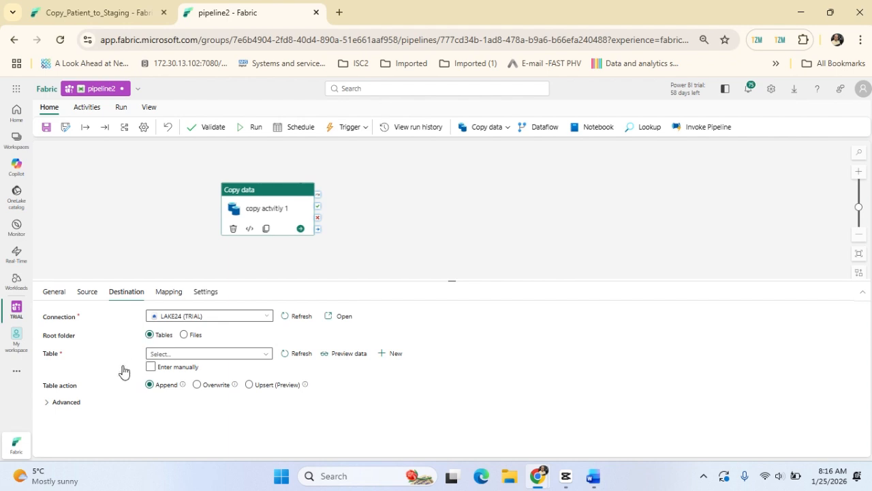
# - Create a new destination table named newtable with the Append table action, and expand the advanced destination options
pyautogui.click(392, 354)
pyautogui.click(402, 314)
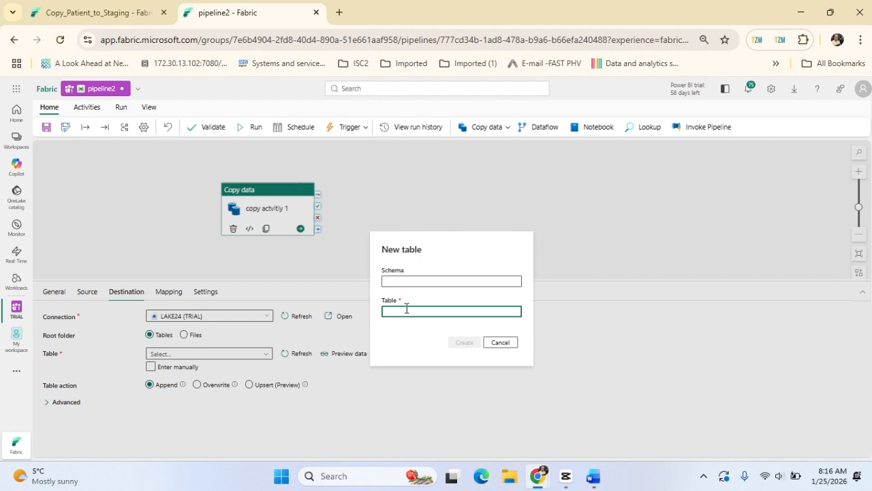
pyautogui.write('newtable')
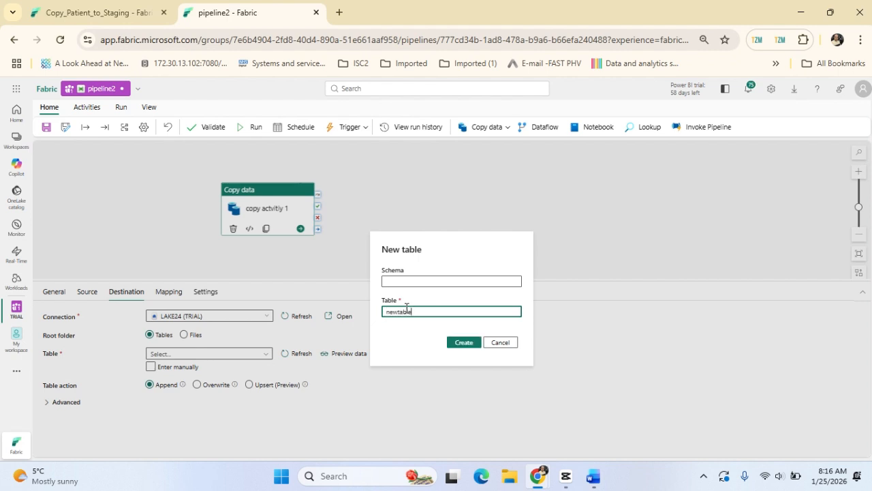
pyautogui.click(452, 342)
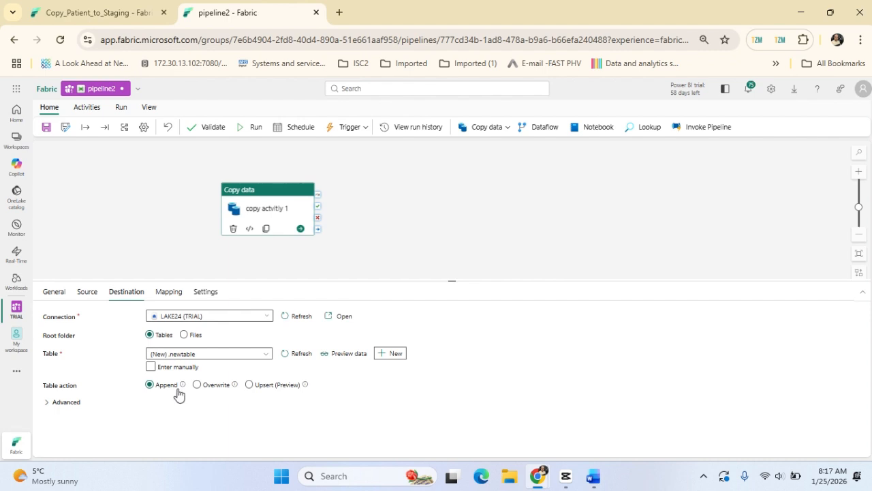
pyautogui.click(216, 386)
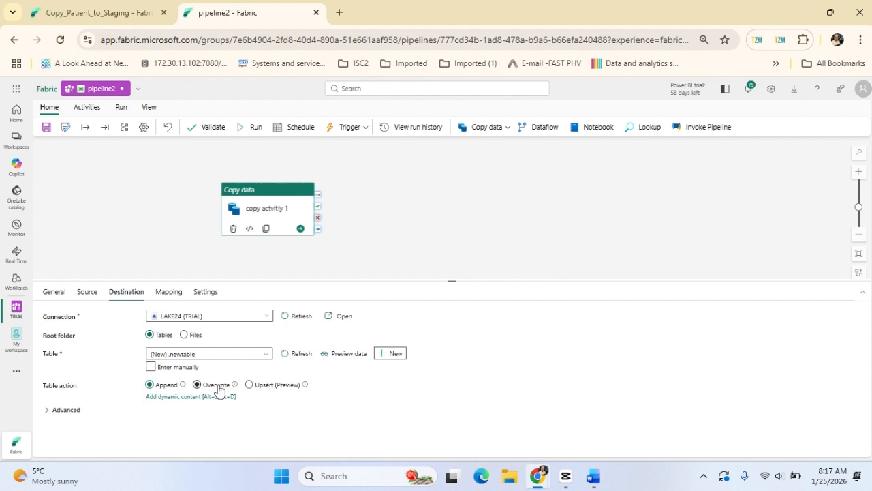
pyautogui.click(150, 386)
pyautogui.click(56, 403)
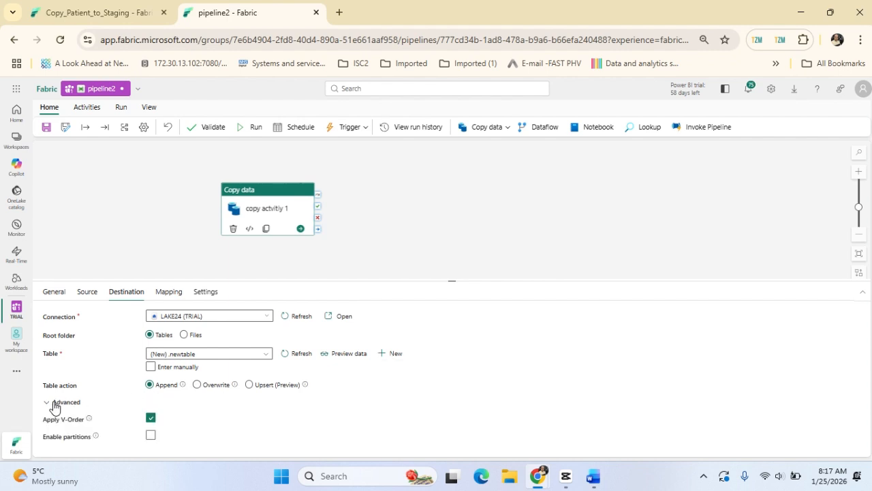
# - Import the schemas into the copy activity's mapping and look through the source-to-destination column mappings
pyautogui.click(170, 292)
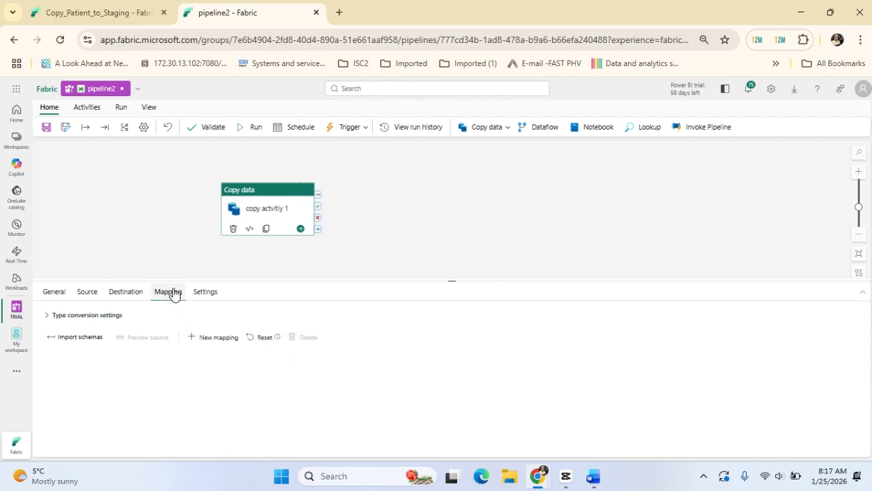
pyautogui.click(78, 336)
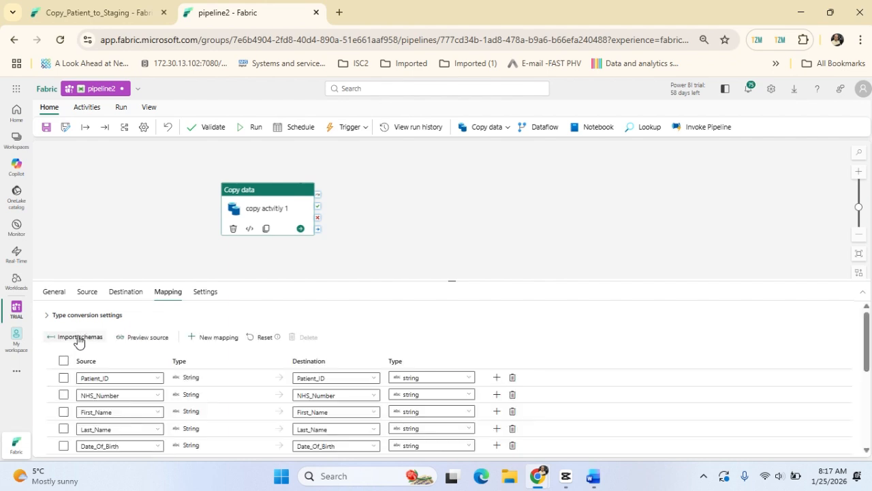
pyautogui.scroll(-5, 525, 361)
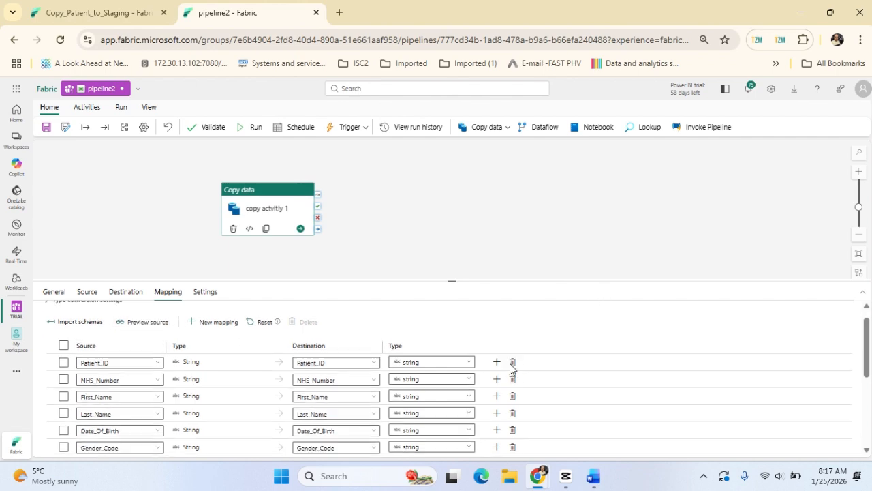
pyautogui.scroll(5, 536, 369)
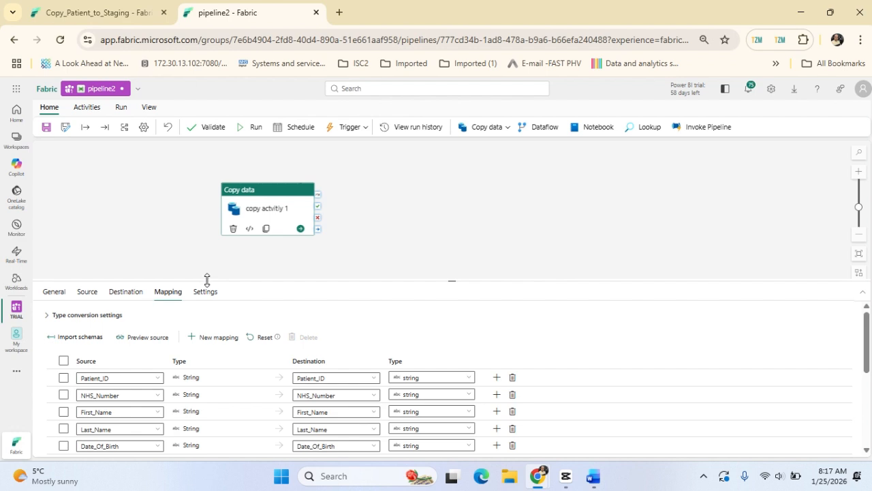
# - Save pipeline2 and validate it, closing the validation output
pyautogui.click(49, 128)
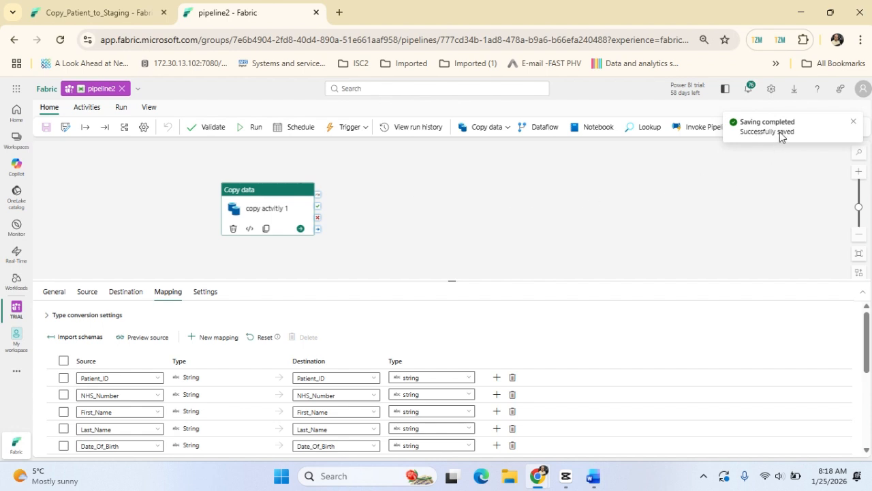
pyautogui.click(210, 131)
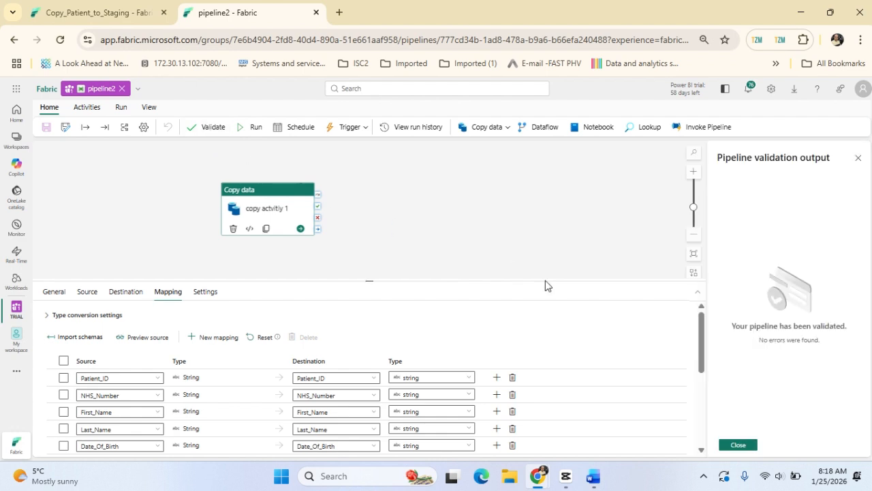
pyautogui.click(739, 444)
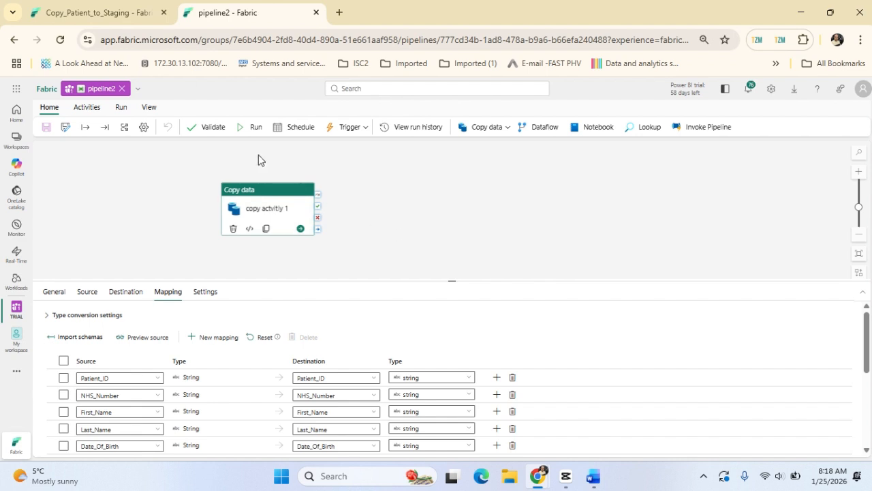
# - Run pipeline2 and show the run's output to check the copy activity's status
pyautogui.click(252, 129)
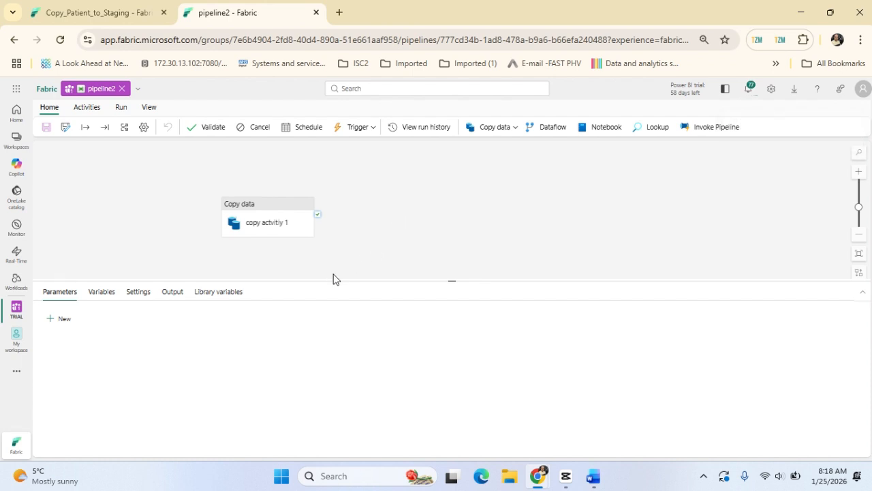
pyautogui.click(173, 293)
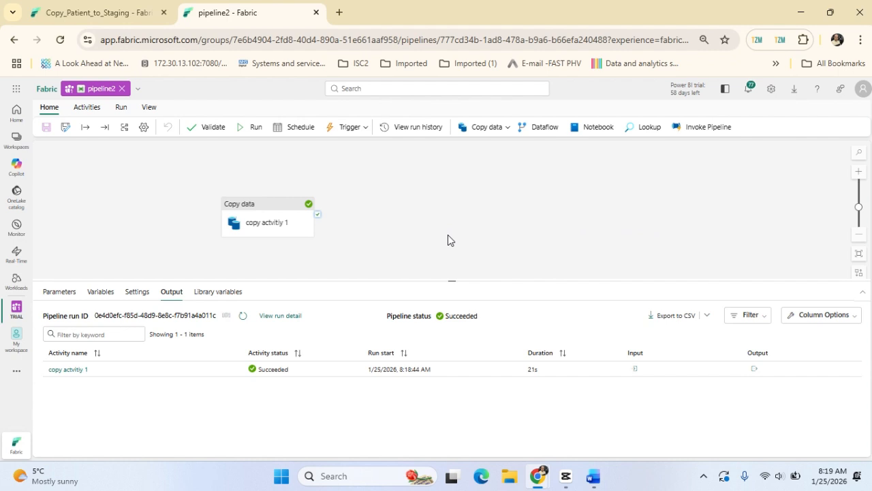
# - Find the LAKE24 SQL analytics endpoint in the TRIAL workspace and open it
pyautogui.click(17, 337)
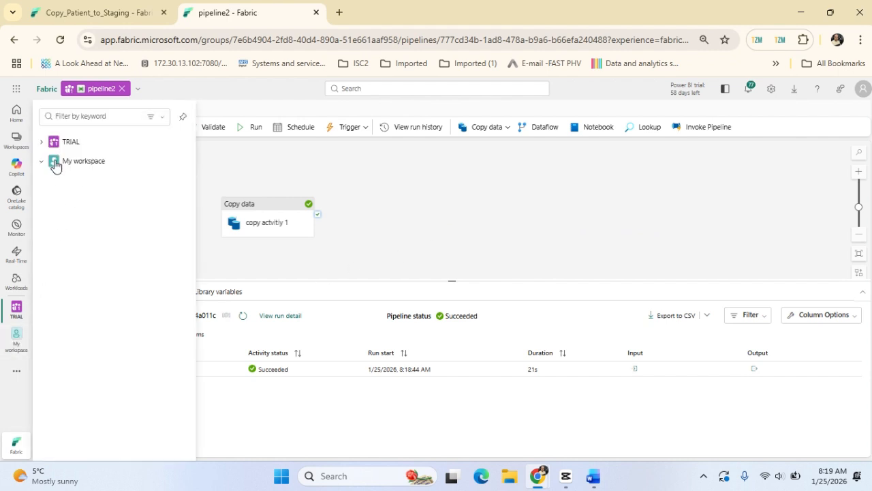
pyautogui.click(68, 141)
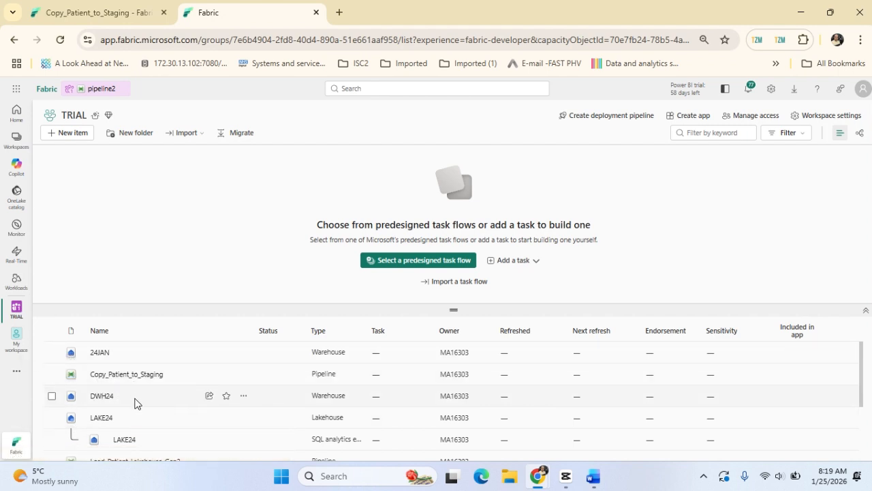
pyautogui.scroll(-3, 136, 411)
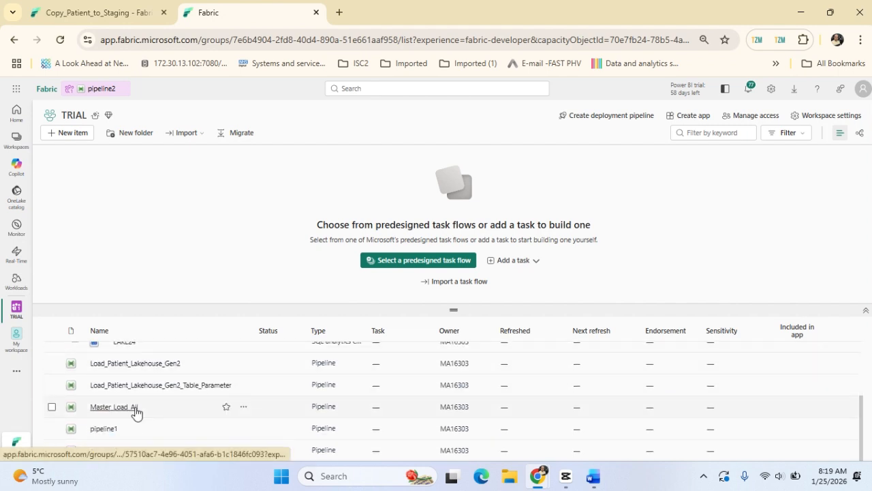
pyautogui.scroll(3, 126, 419)
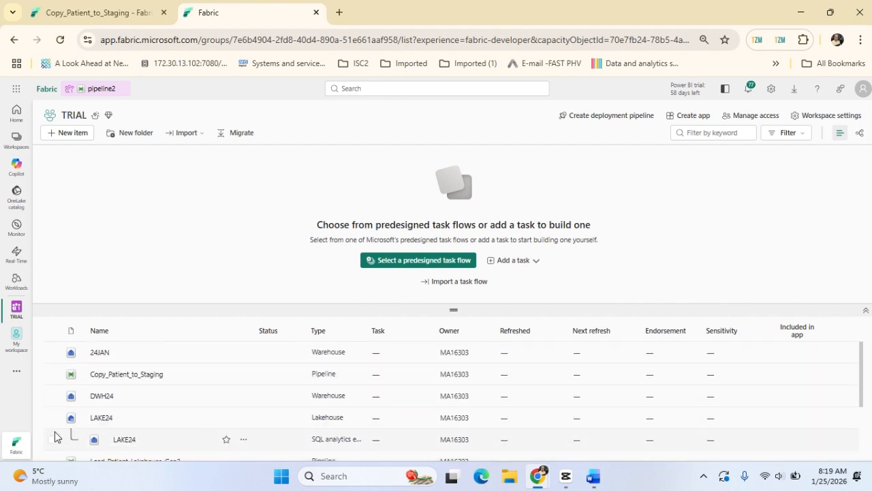
pyautogui.scroll(-2, 150, 422)
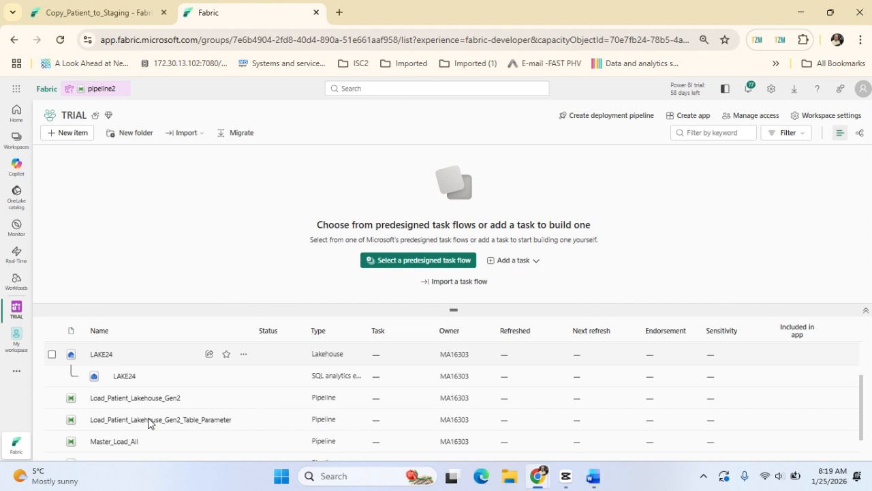
pyautogui.click(124, 375)
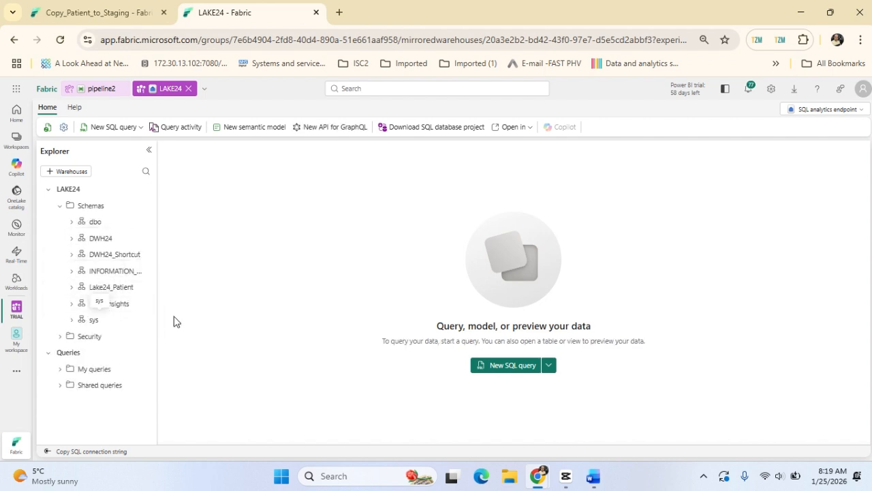
# - Expand the tables of the dbo schema and preview the data in newtable
pyautogui.click(72, 222)
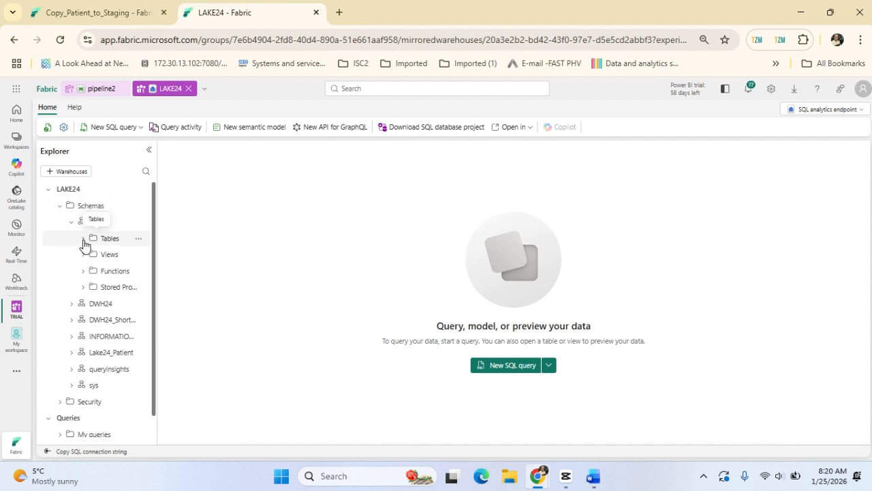
pyautogui.click(83, 241)
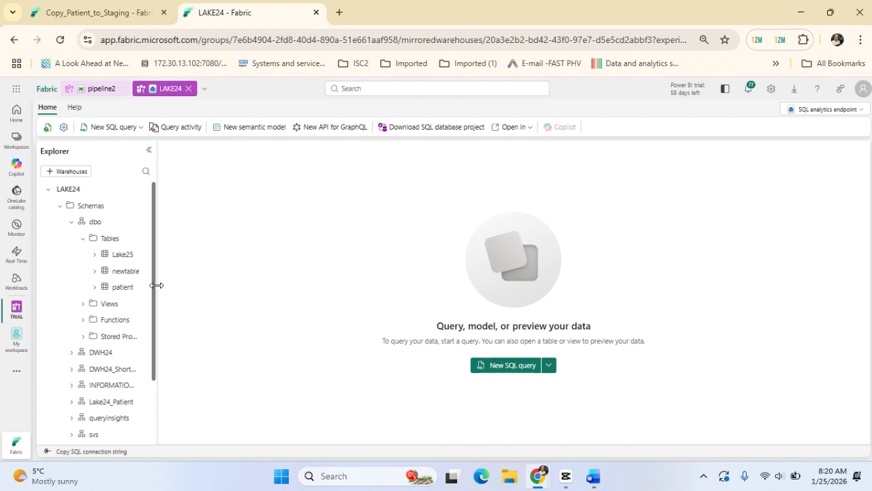
pyautogui.moveTo(157, 285); pyautogui.dragTo(165, 285)
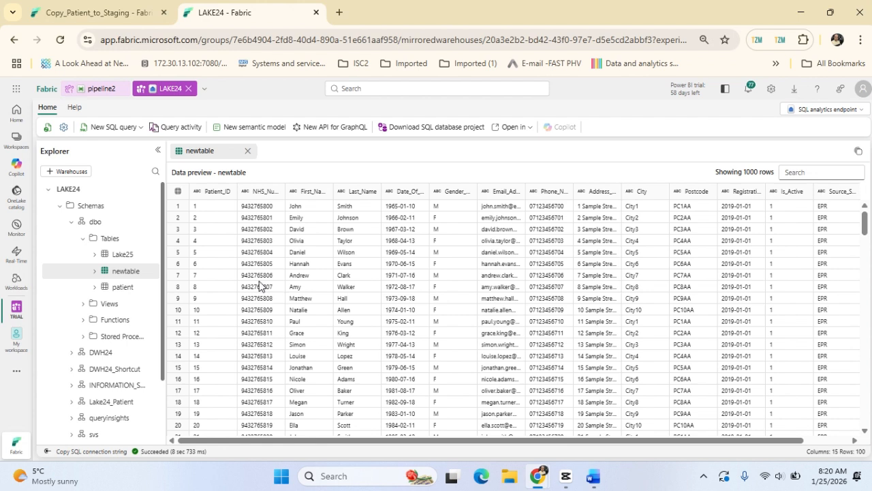
# - Close the open LAKE24 endpoint and pipeline2 items
pyautogui.click(18, 312)
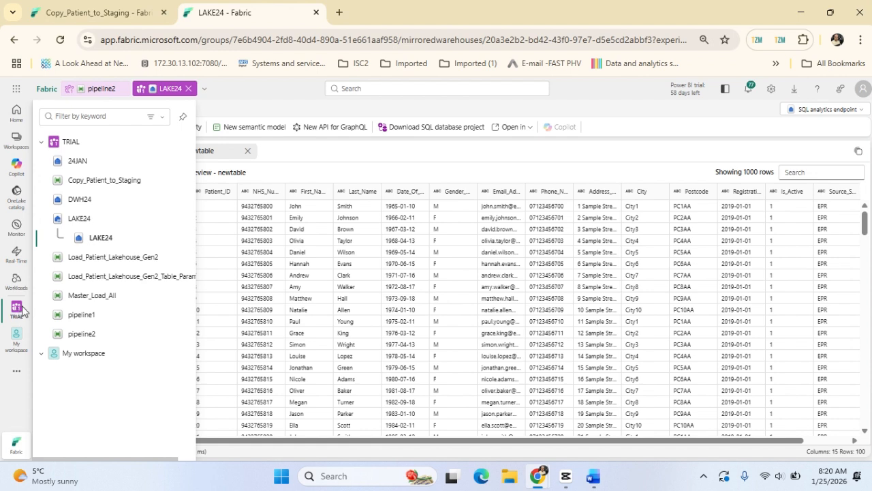
pyautogui.click(188, 93)
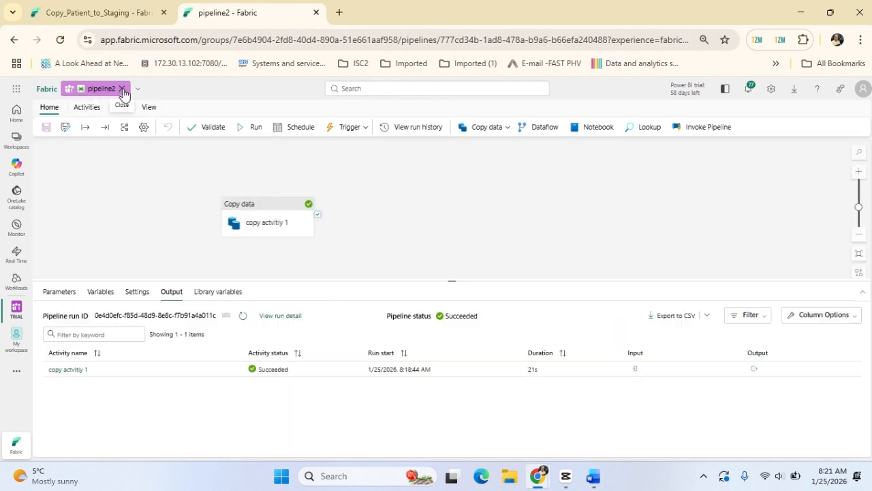
pyautogui.click(122, 90)
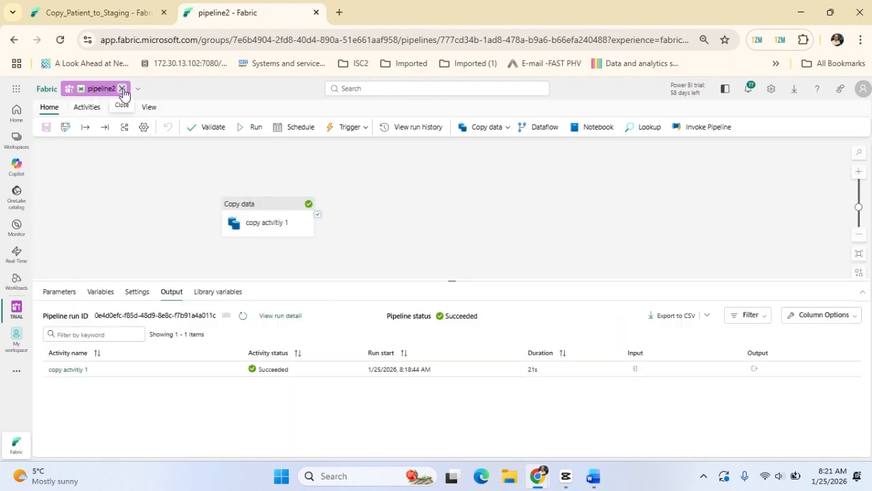